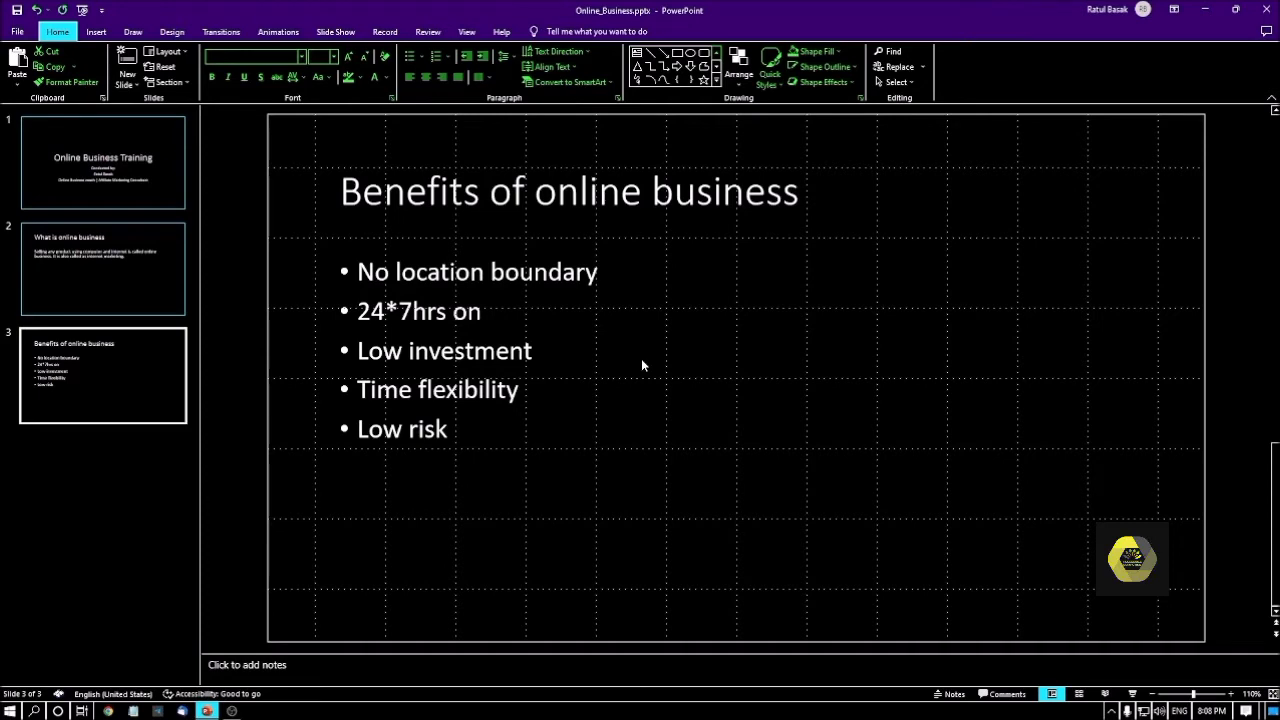
Insert a new empty slide after slide 3, 'Benefits of online business'.
scroll(642, 365, up, 1)
scroll(642, 365, down, 1)
key(ctrl+m)
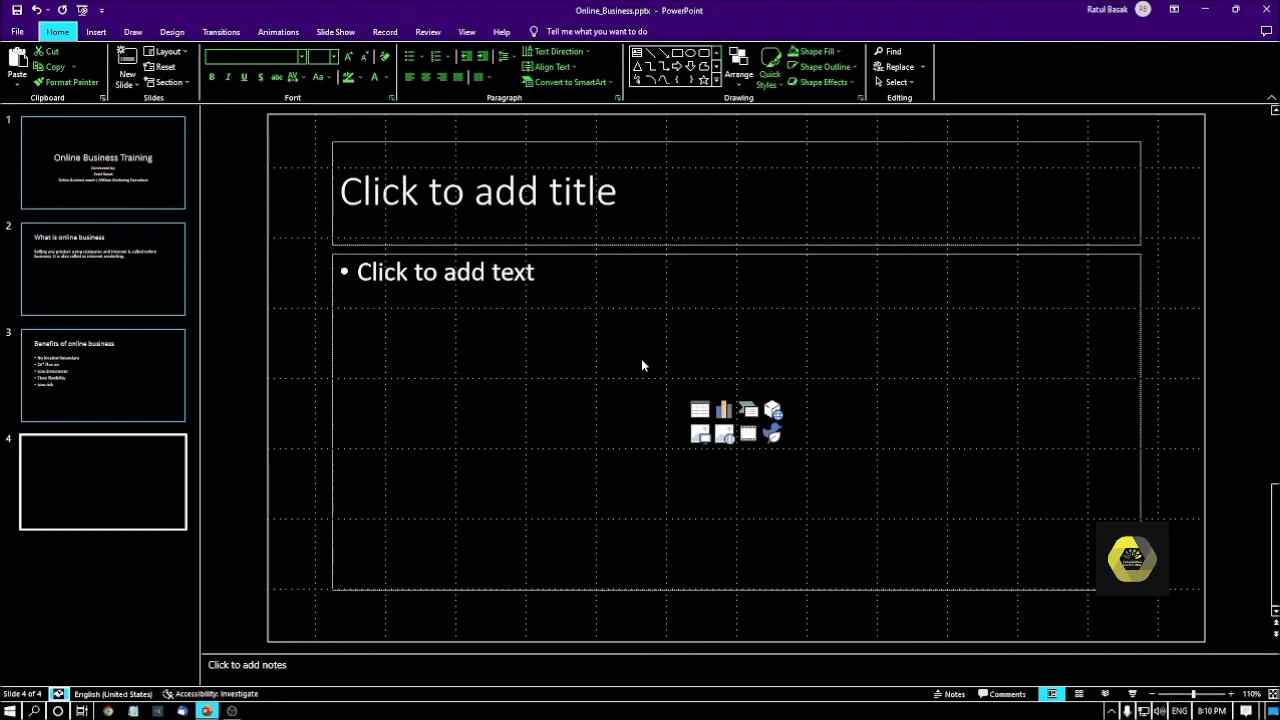
Move keyboard focus from the notes to the slide thumbnail pane.
key(alt)
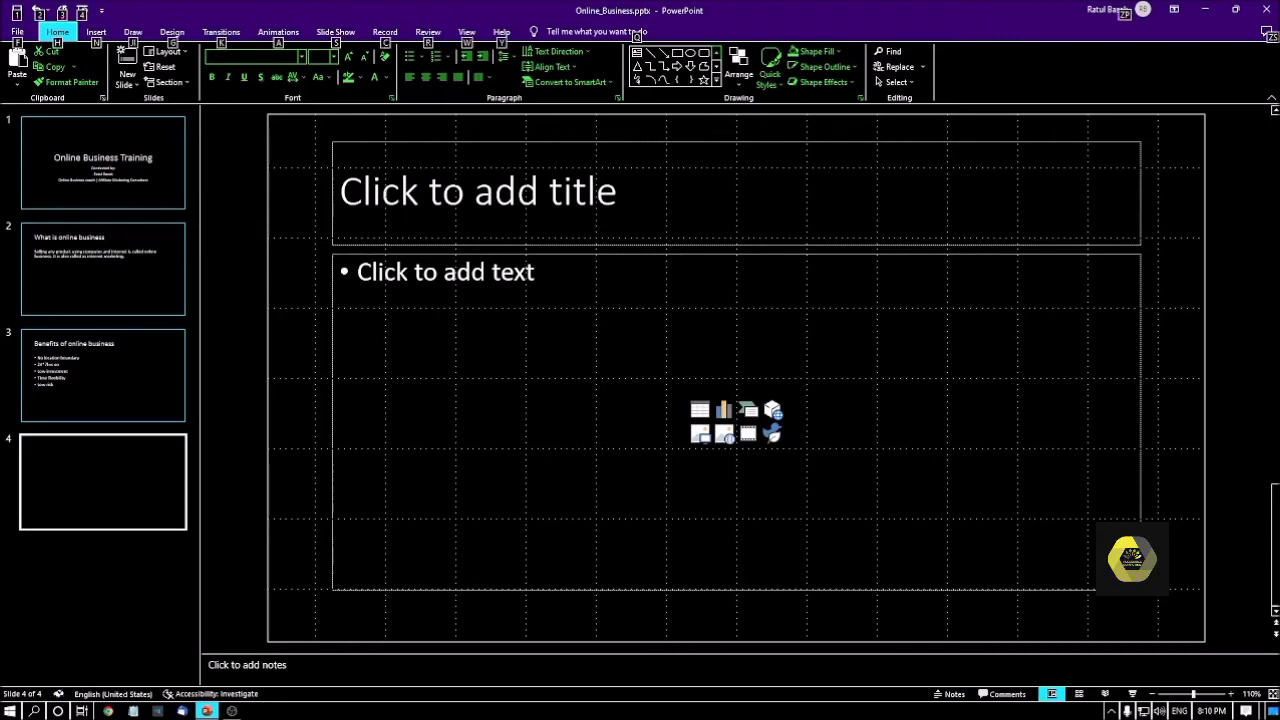
key(F6)
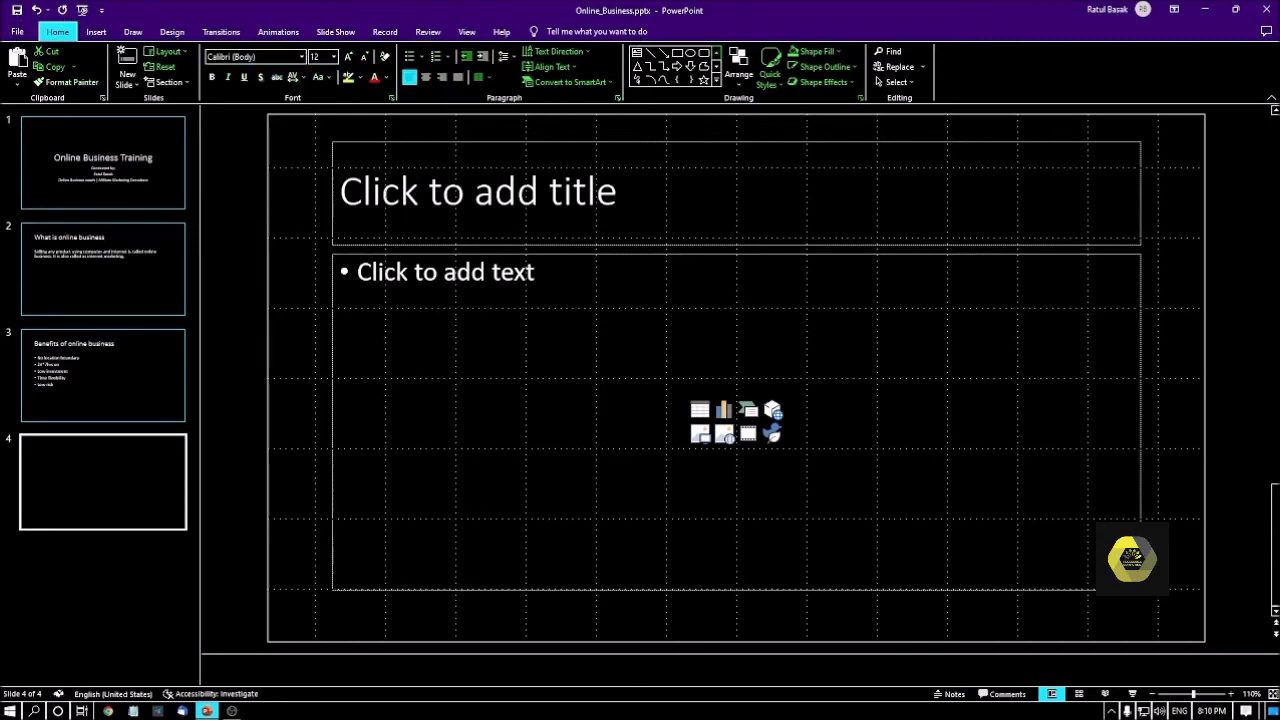
key(F6)
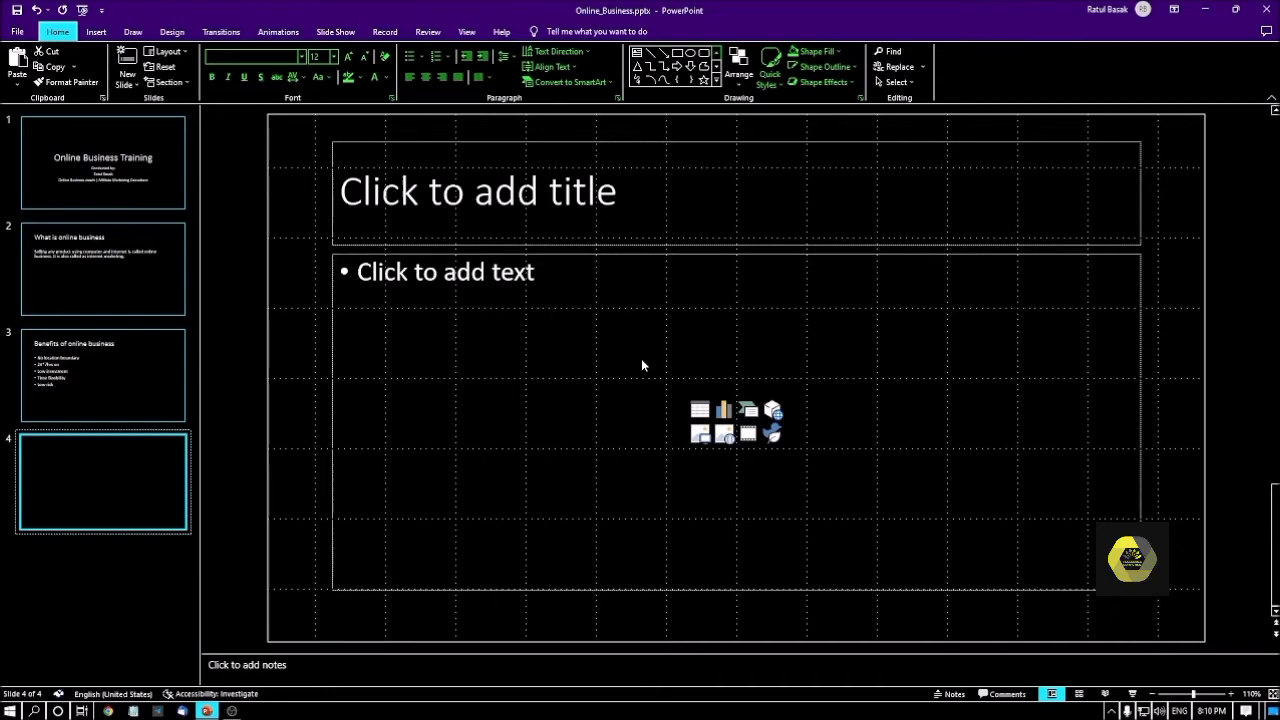
key(Home)
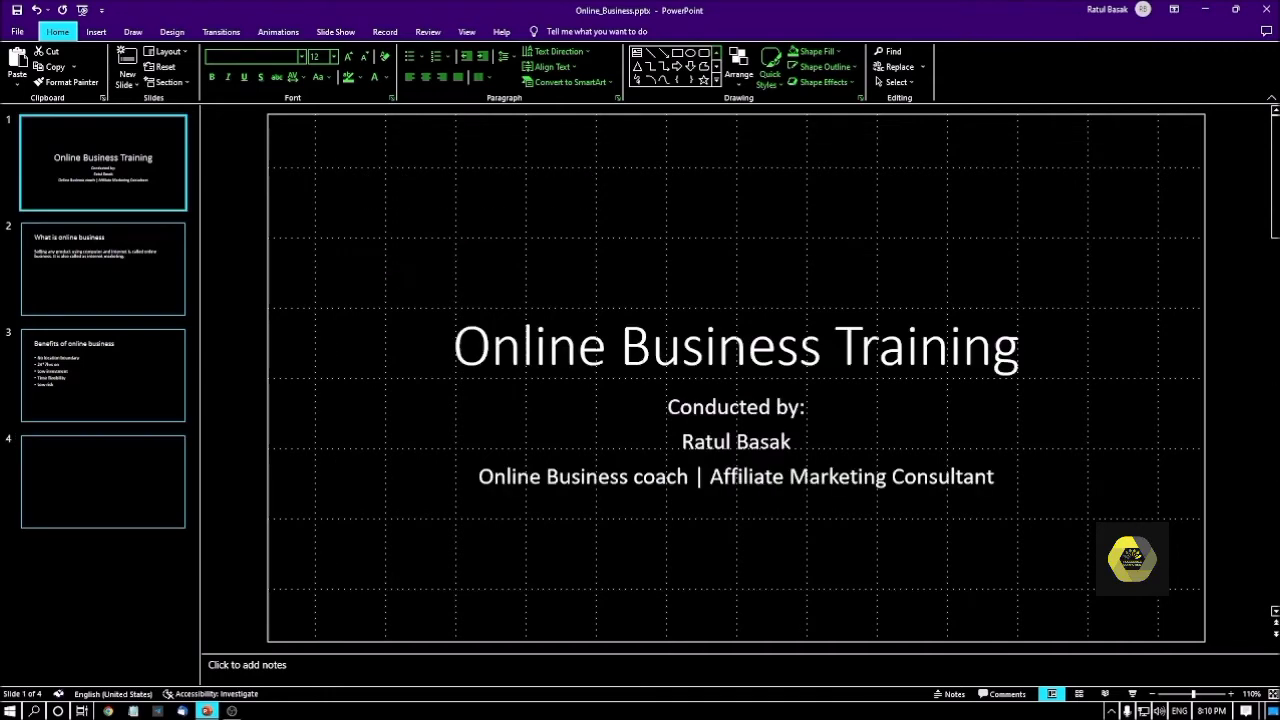
key(Down)
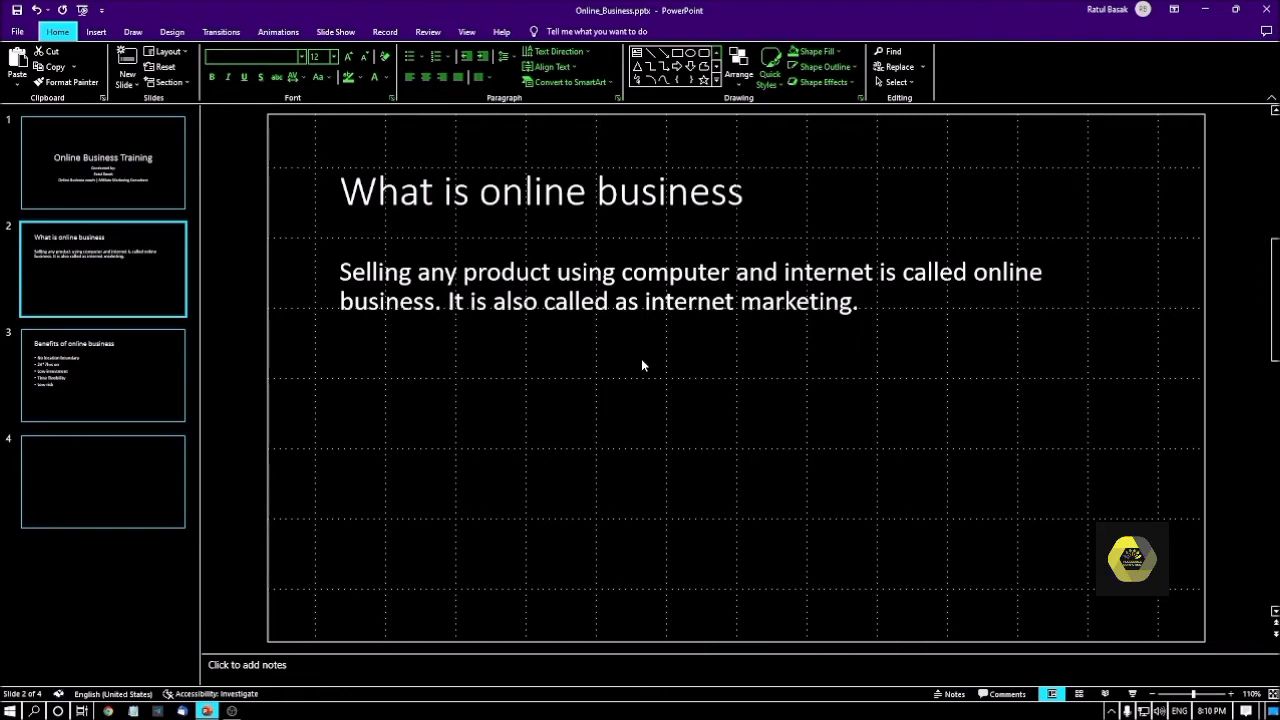
key(Down)
key(Down)
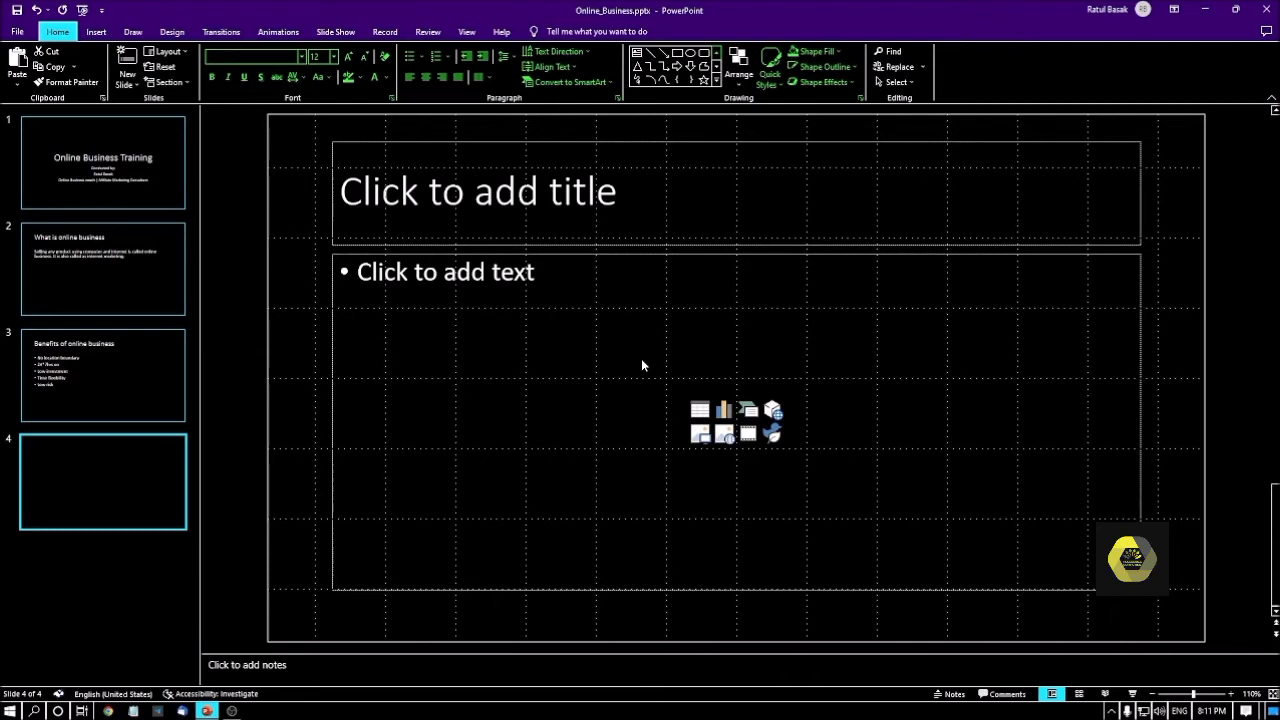
Open slide 4's context menu and move down toward the Layout entry.
key(shift+F10)
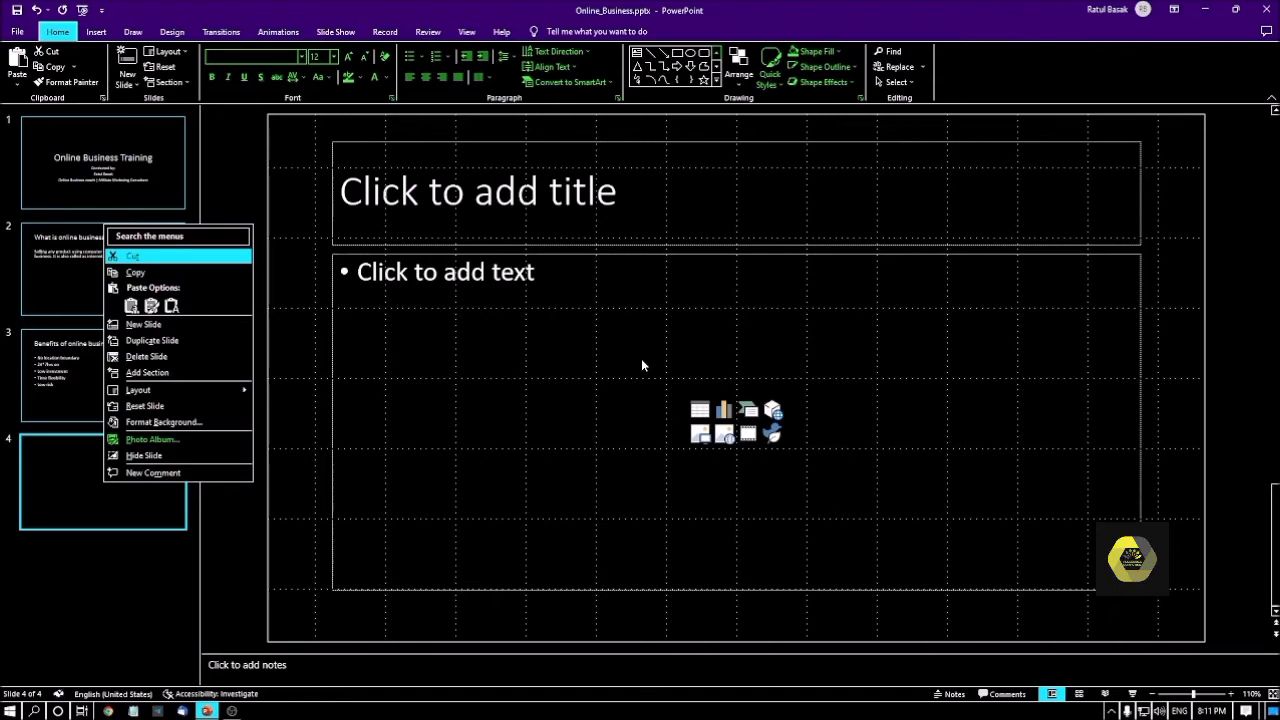
key(Down)
key(Down)
key(Down)
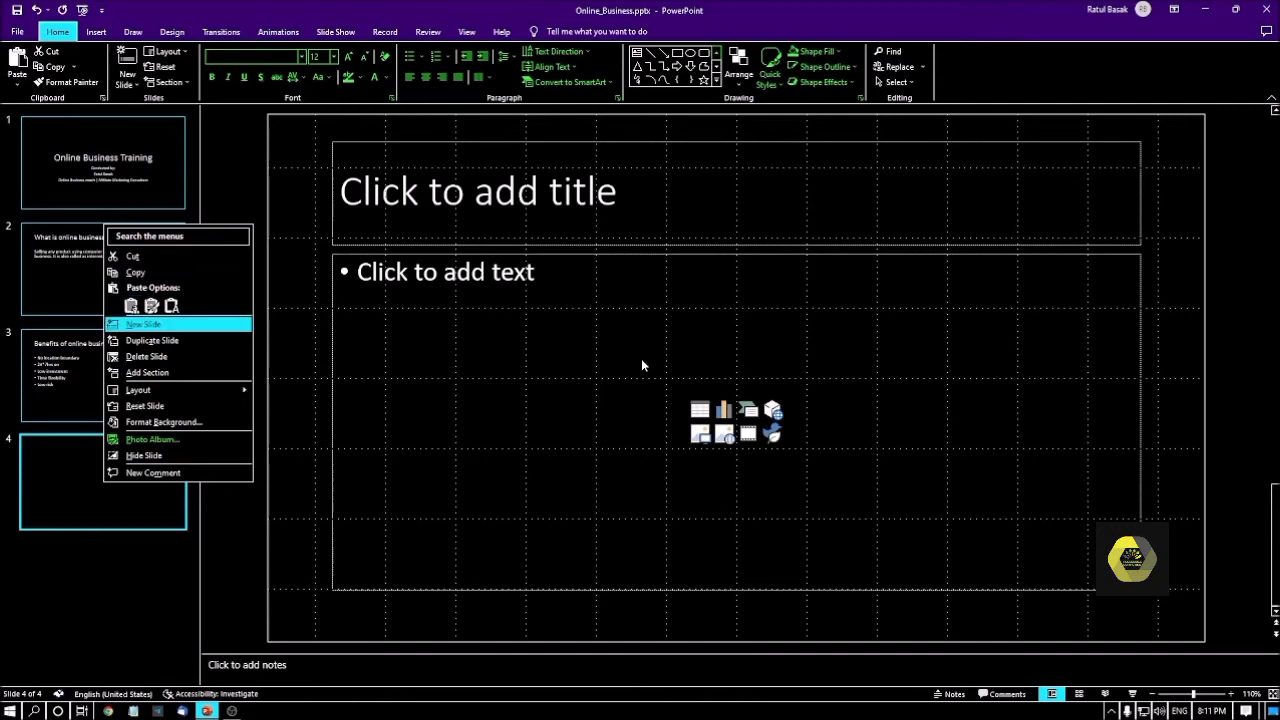
key(Down)
key(Down)
key(Down)
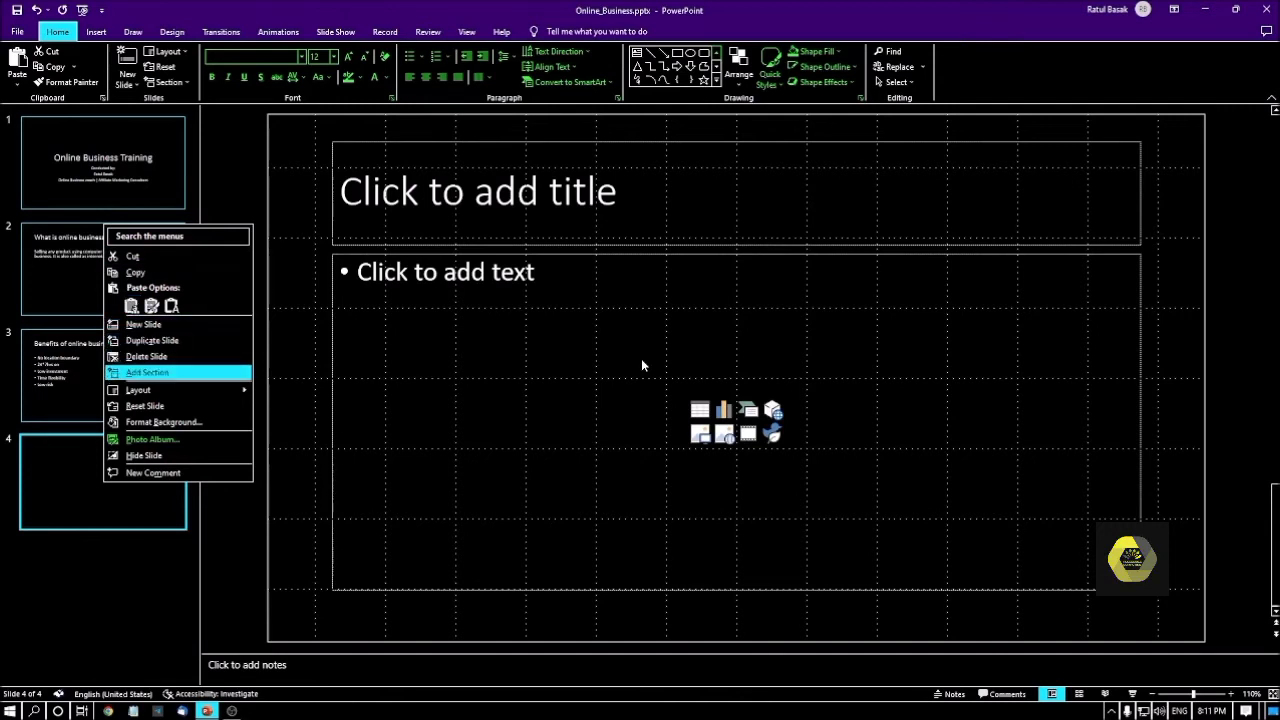
key(Down)
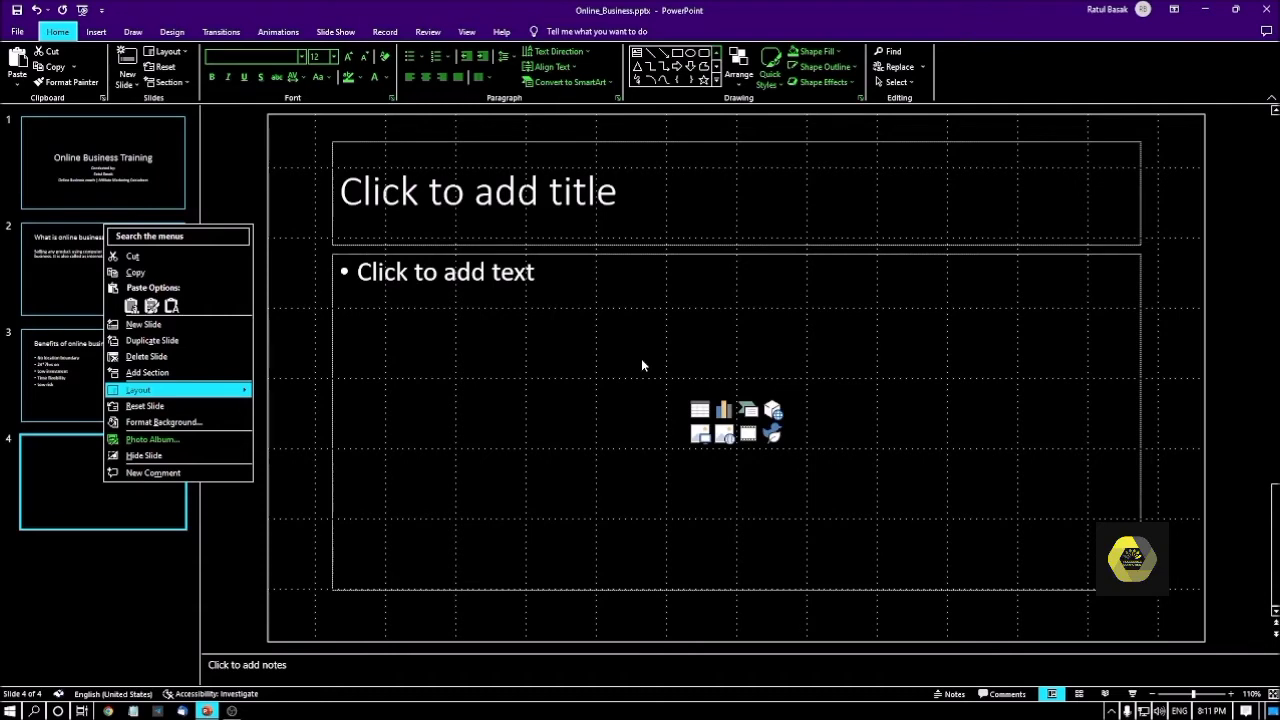
Expand the Layout submenu to show the Office Theme layouts for slide 4.
key(Right)
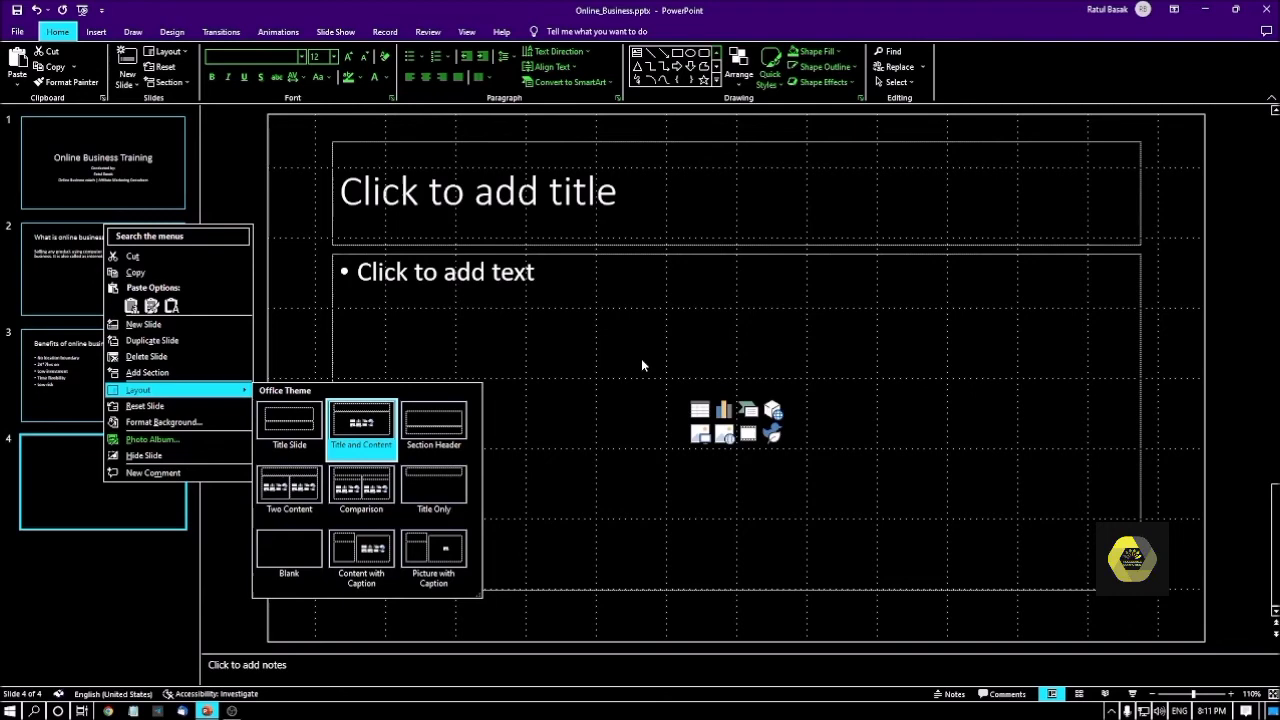
key(Down)
Step through the Office Theme layouts, including Section Header, Comparison and Blank, toward Title Only.
key(Right)
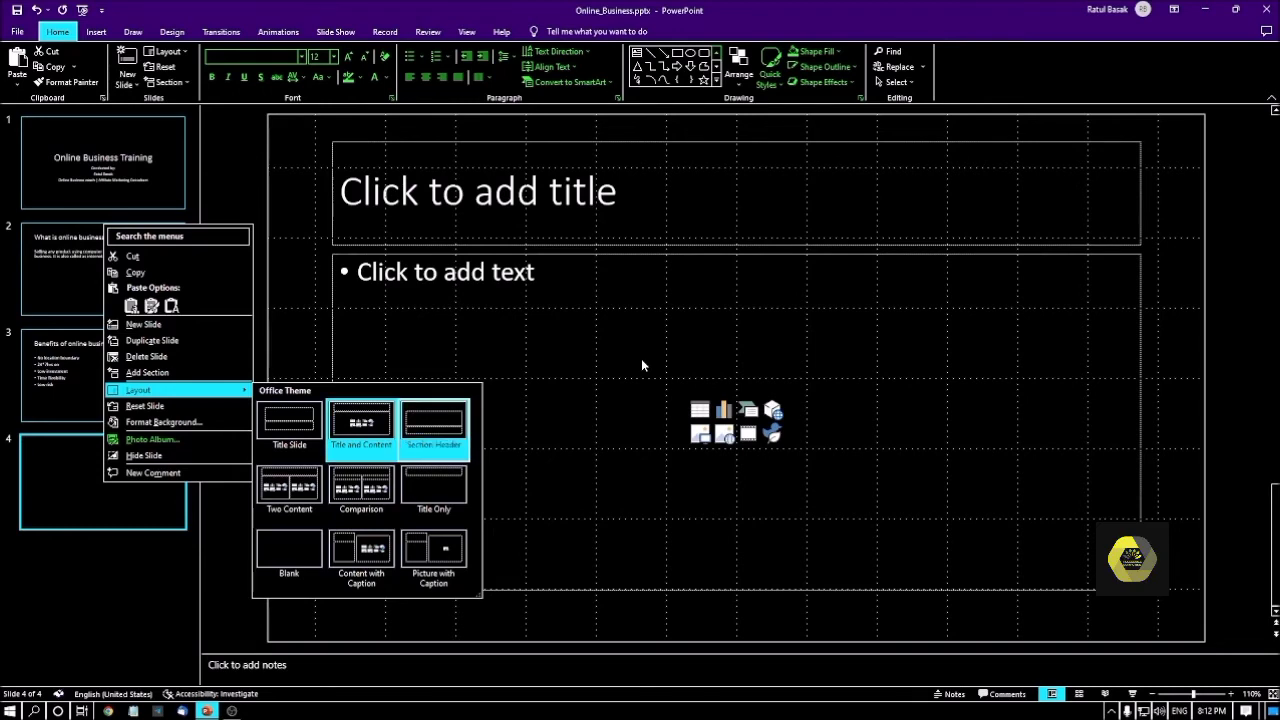
key(Right)
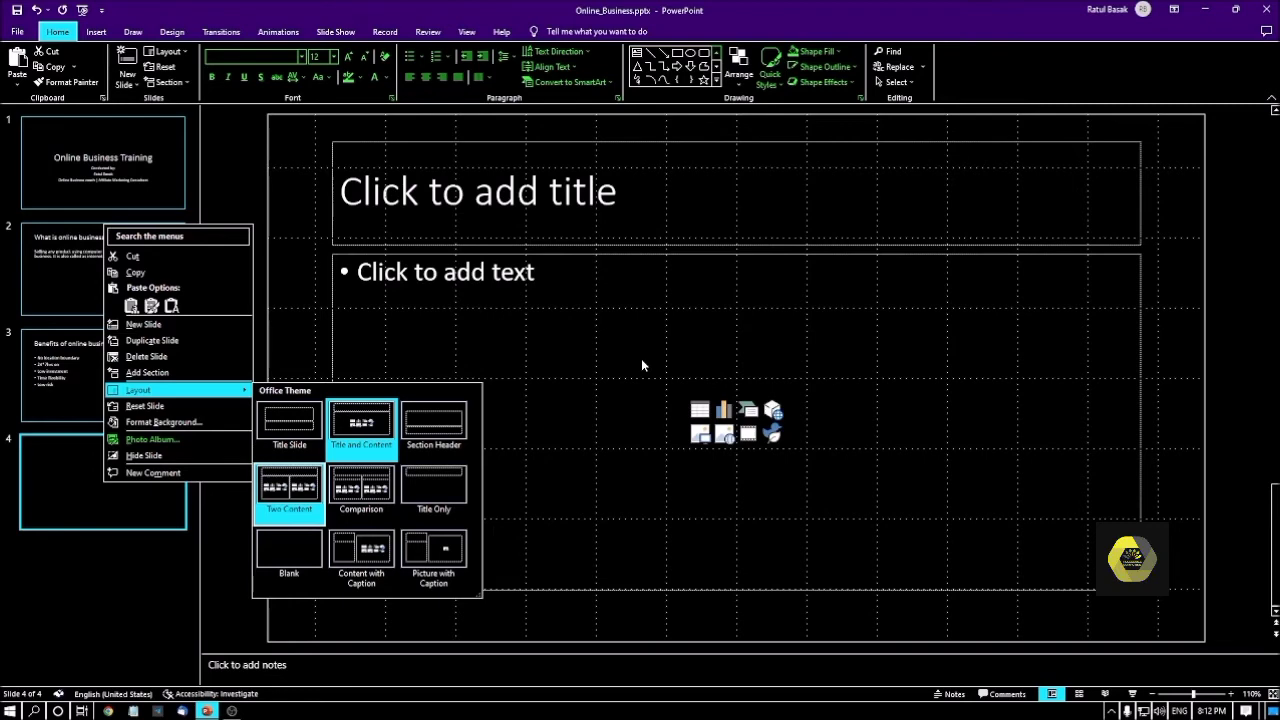
key(Right)
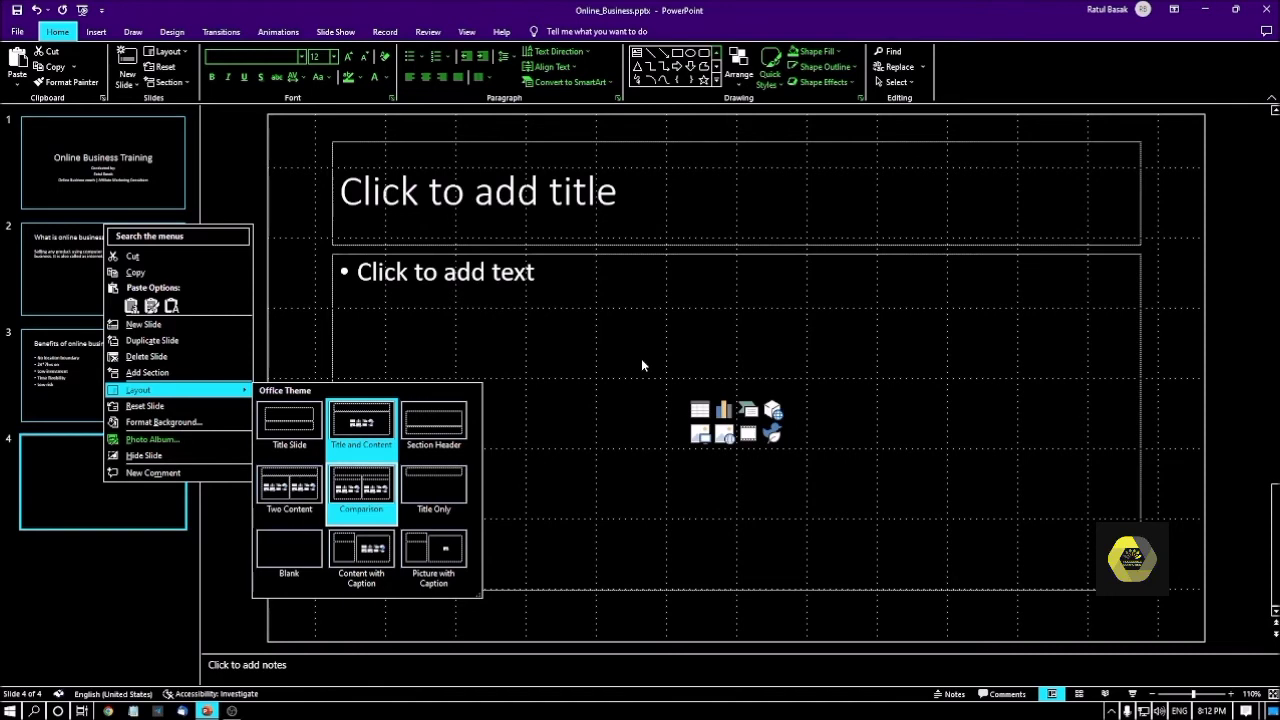
key(Right)
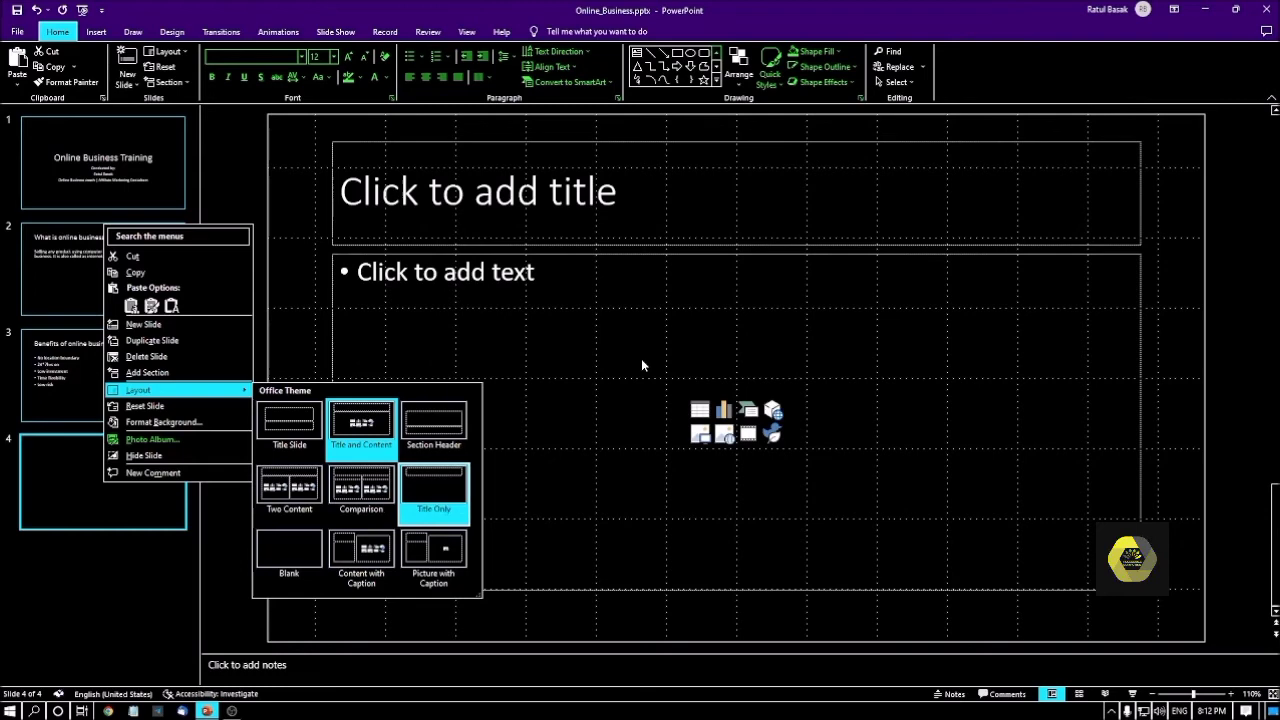
key(Right)
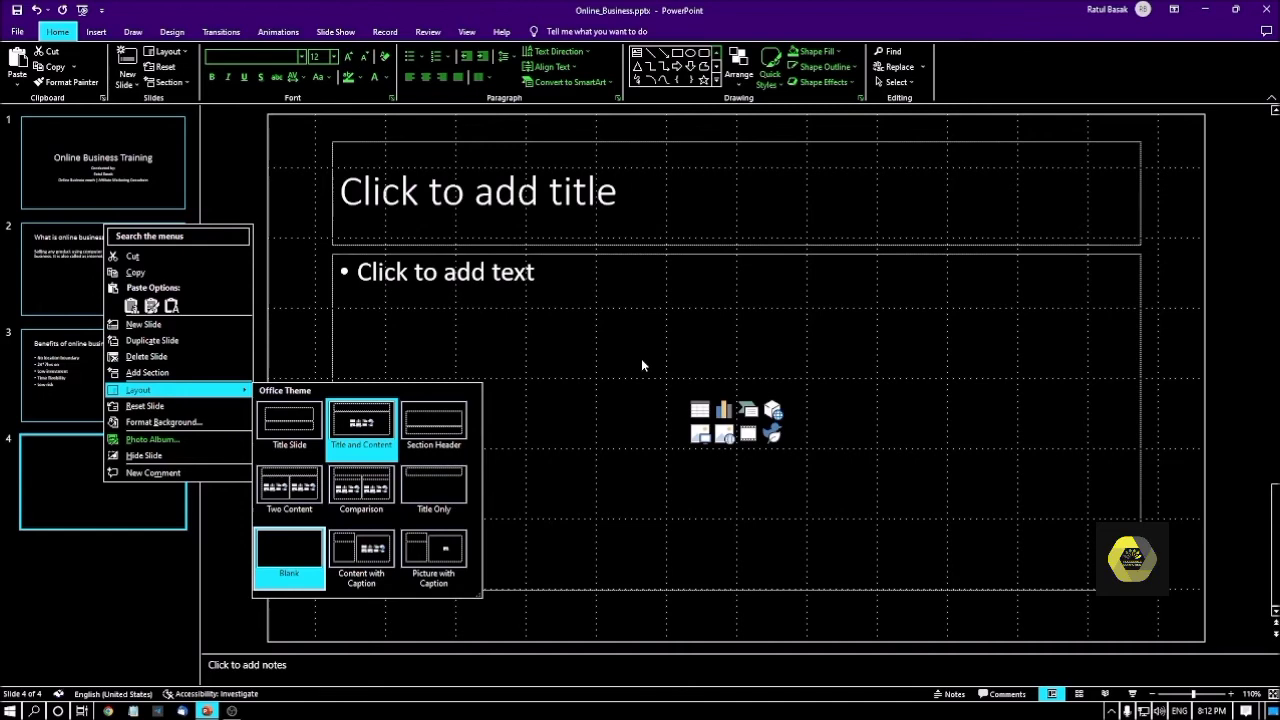
key(Right)
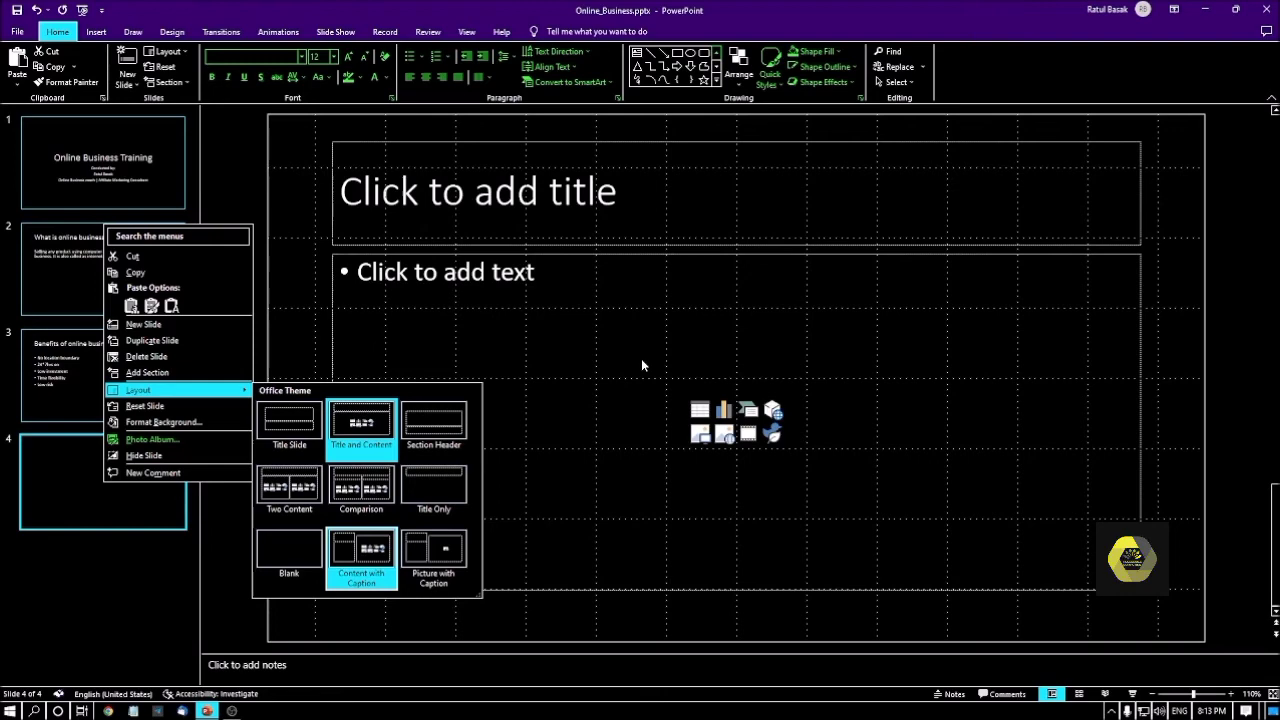
key(Right)
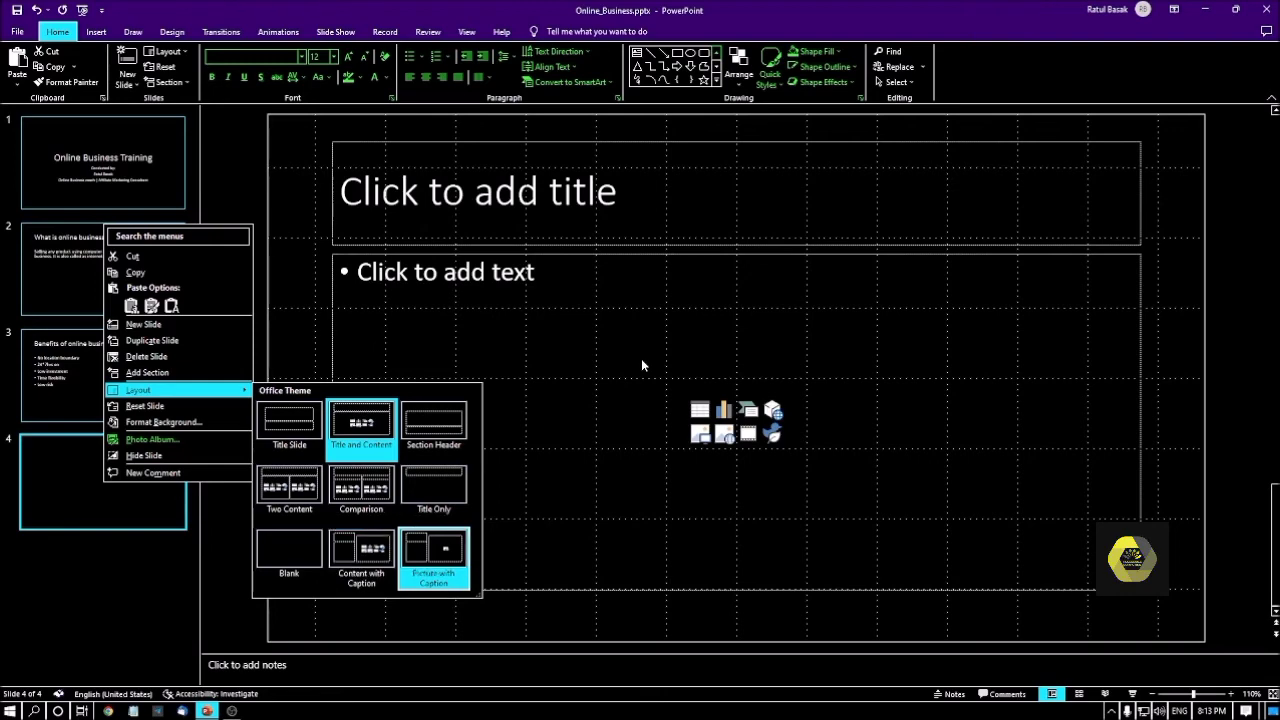
key(Right)
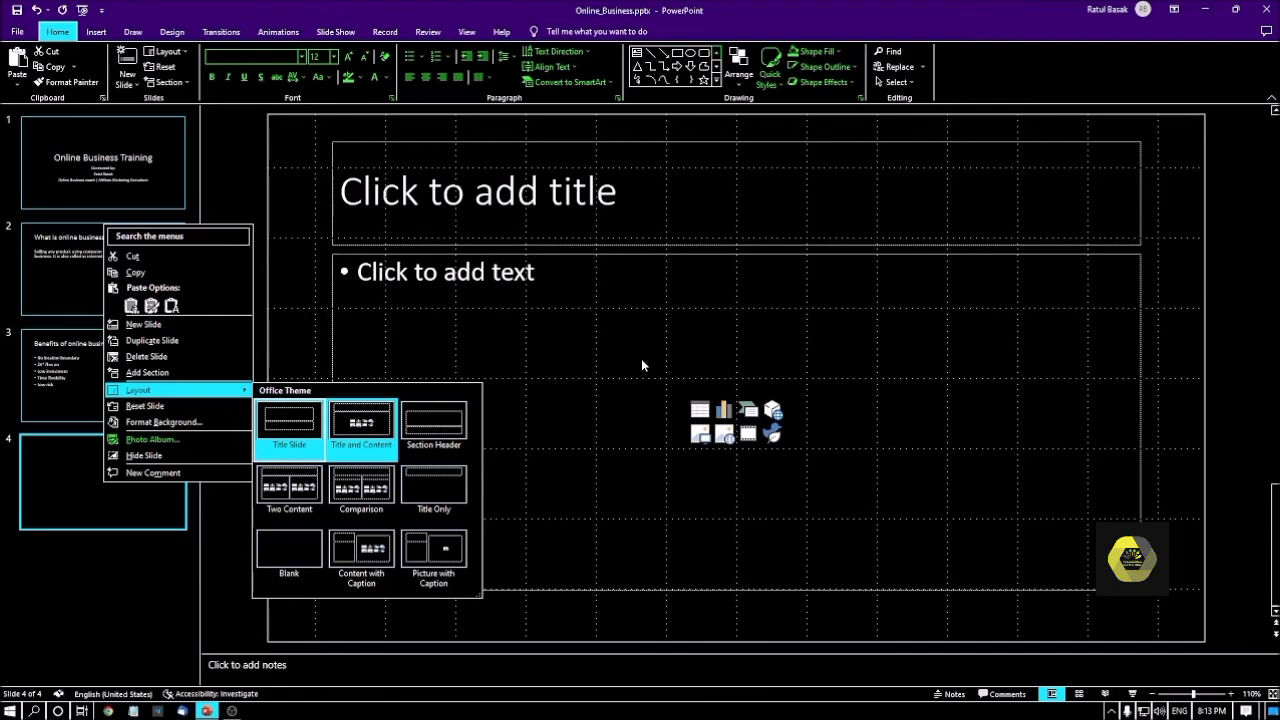
key(Right)
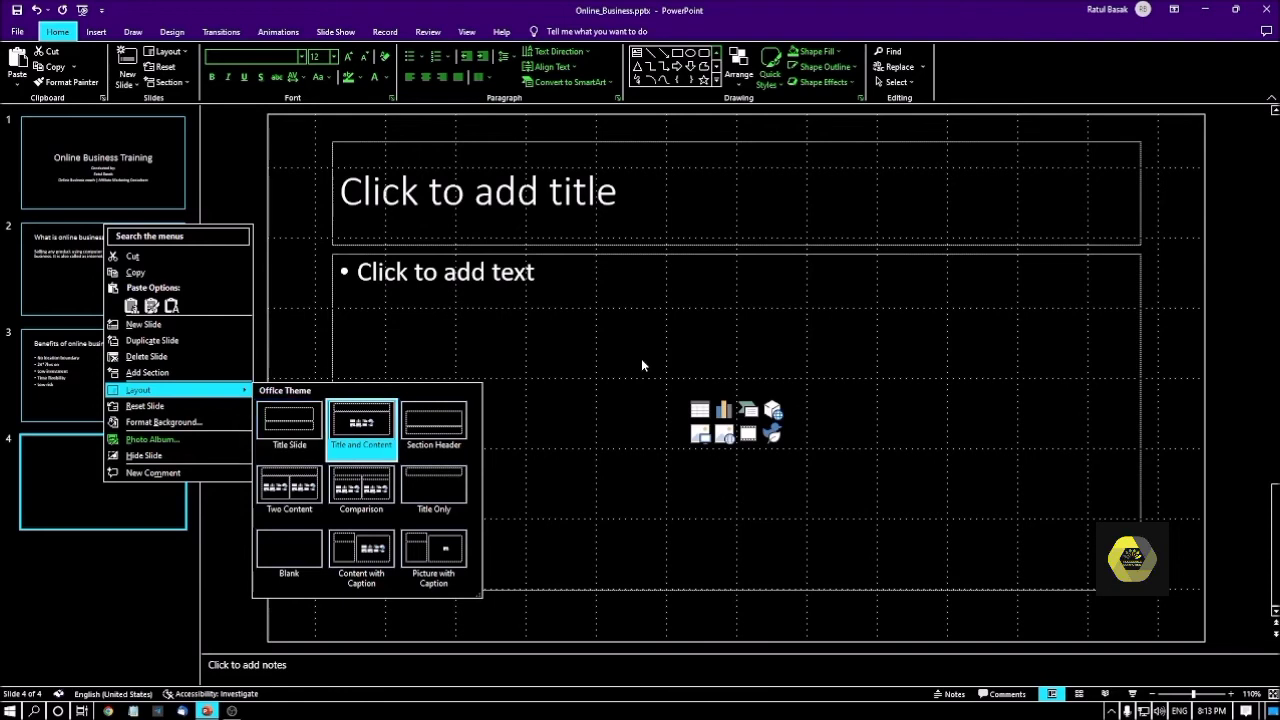
key(Right)
key(Right)
key(Right)
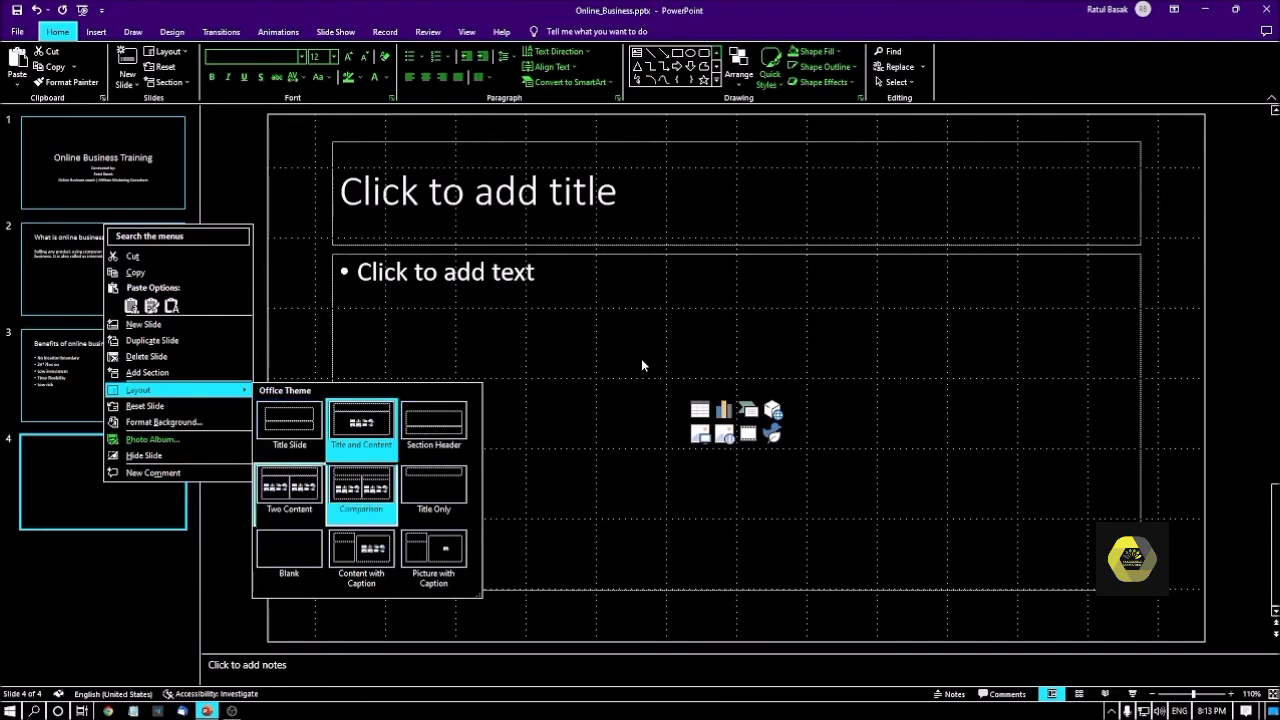
key(Right)
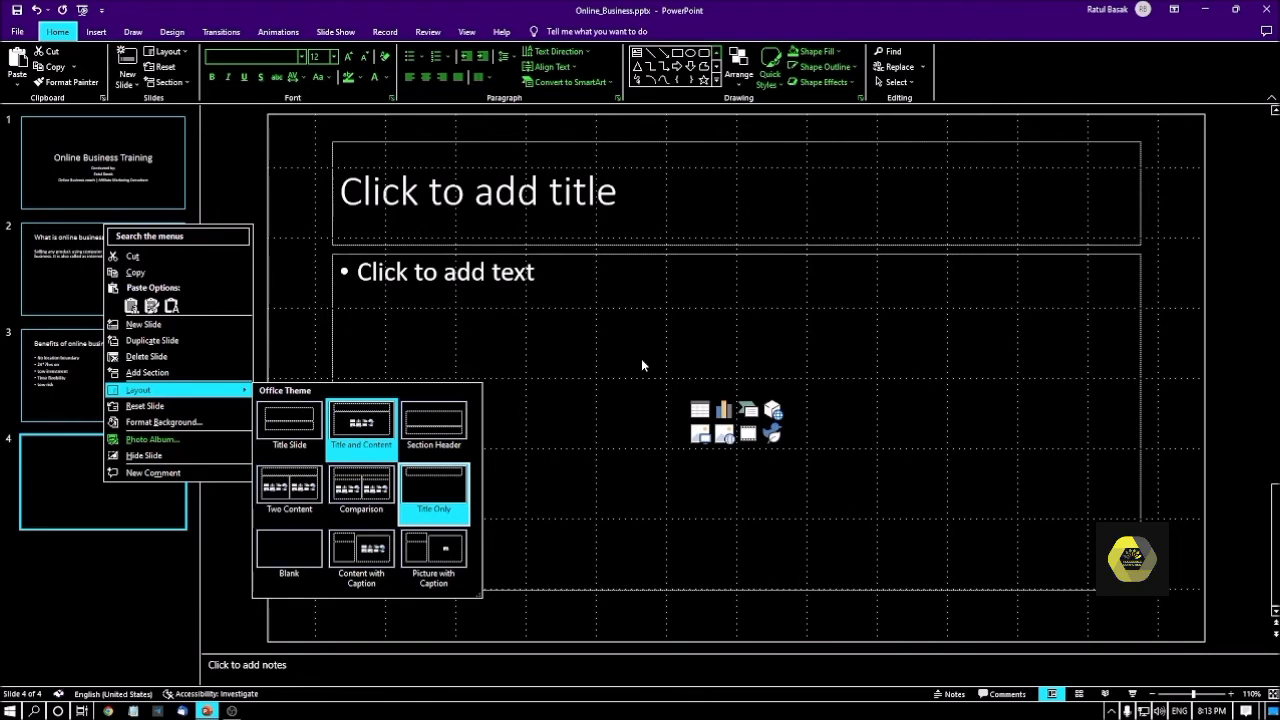
Apply the Title Only layout to slide 4 and start editing its title placeholder.
key(Return)
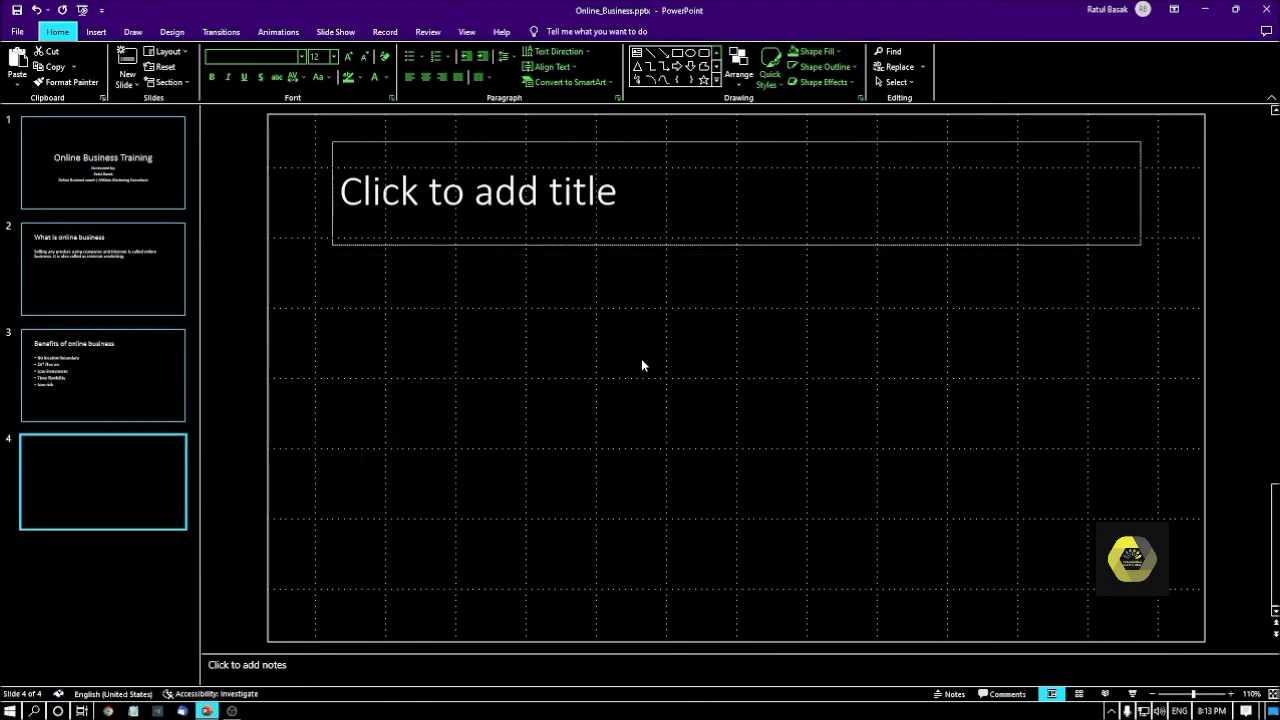
click(642, 365)
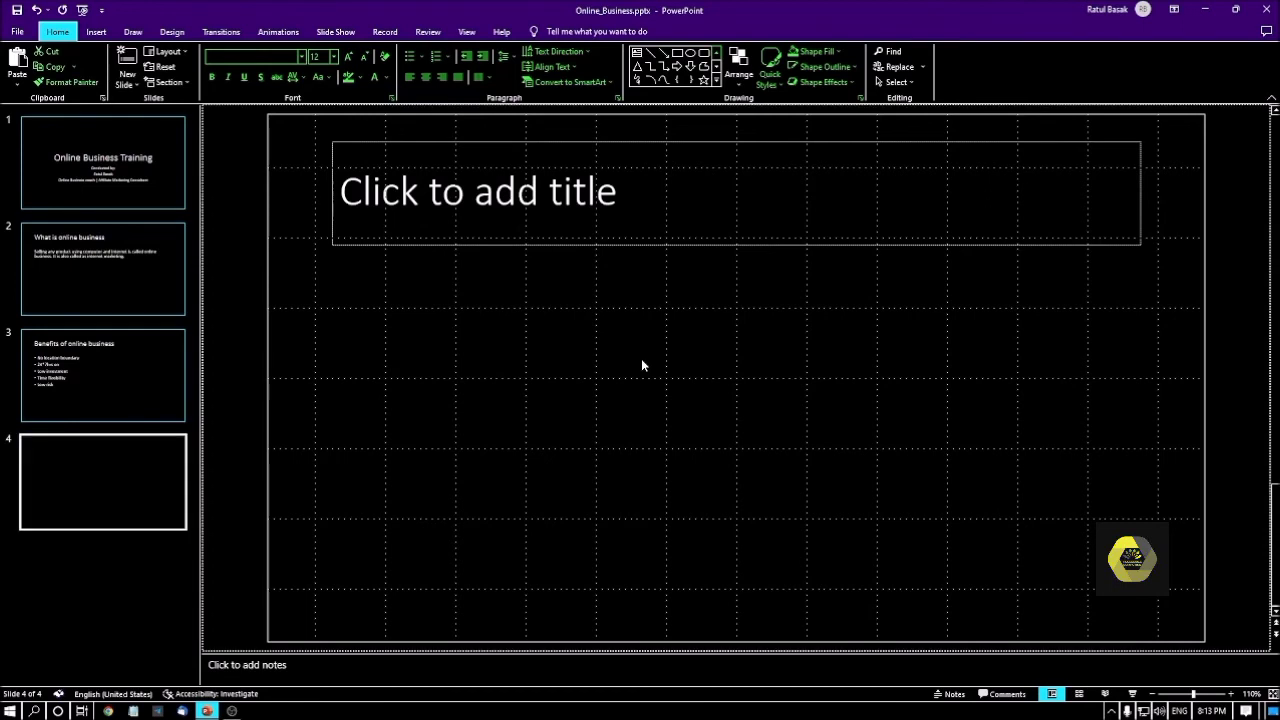
key(Tab)
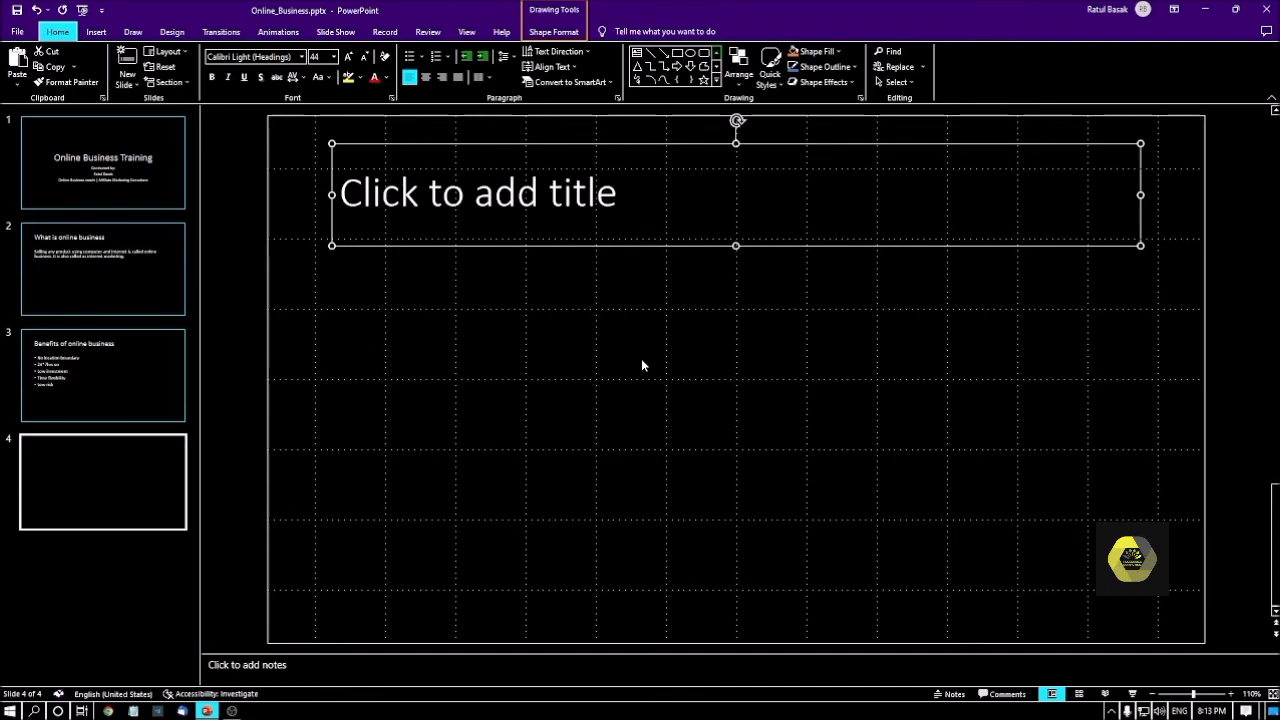
key(Return)
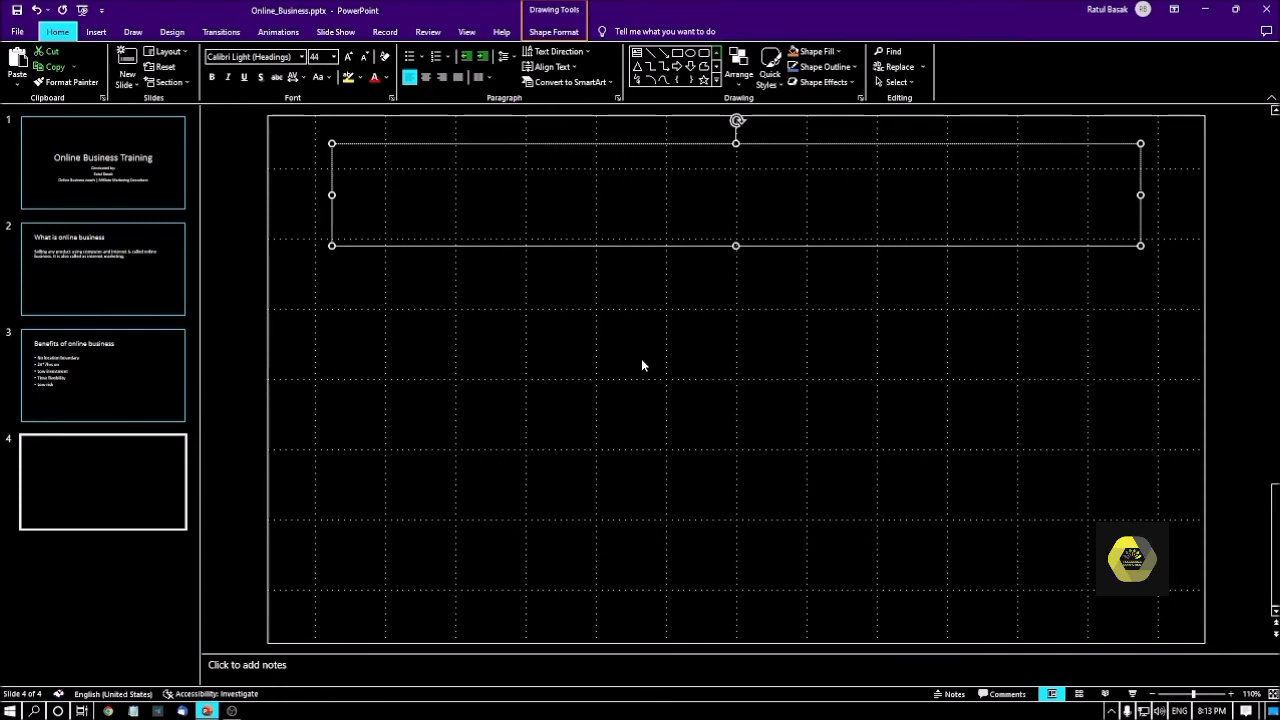
Enter the title 'Online Business Opportunities', fixing the typos along the way.
text(Online )
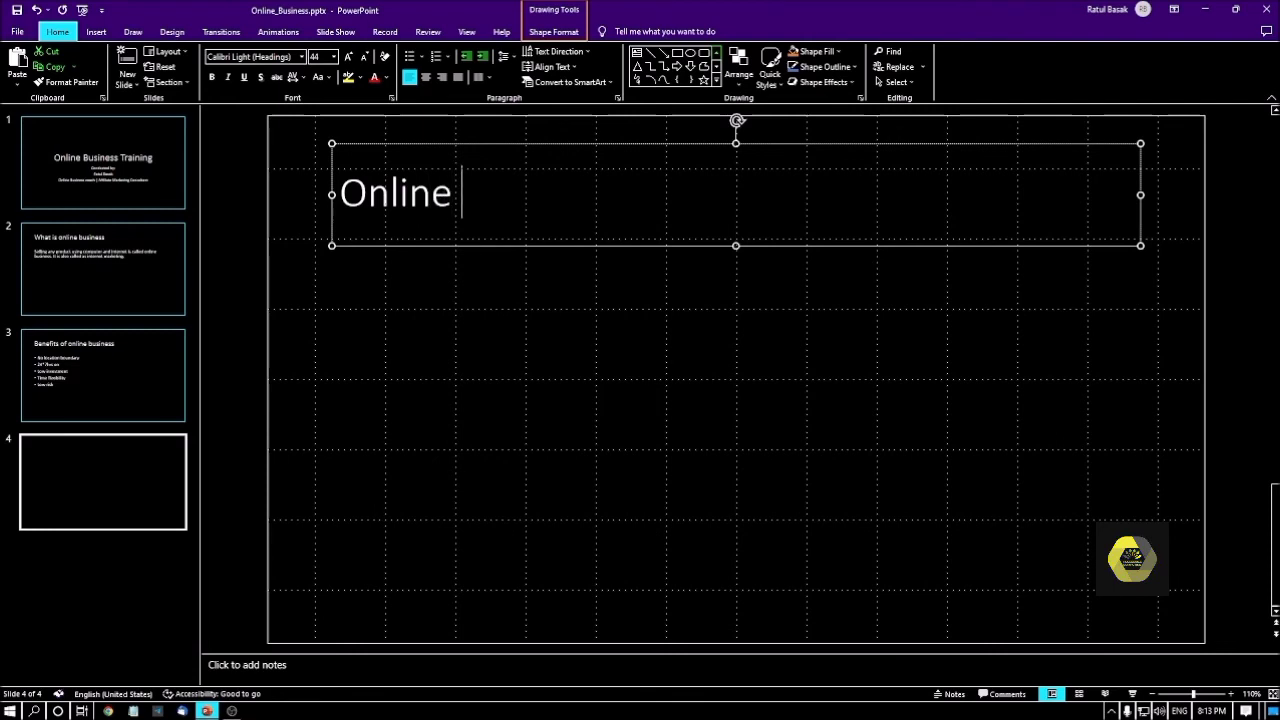
text(Business O)
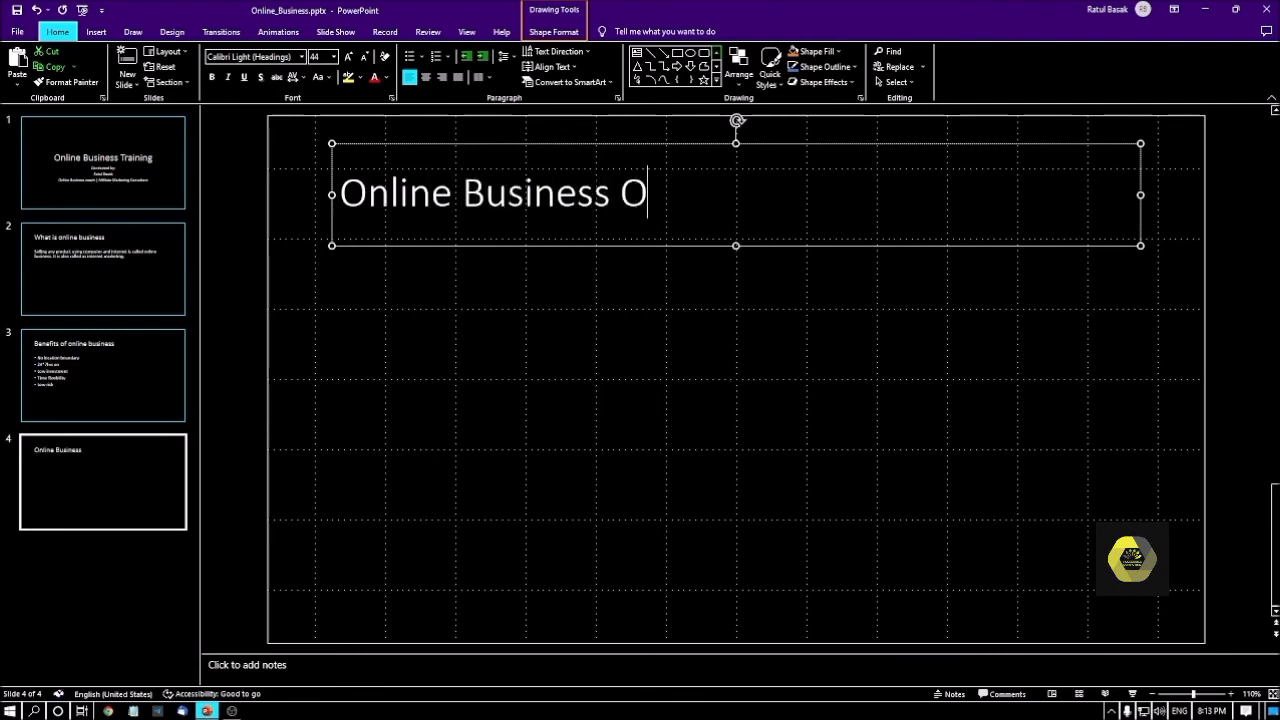
text(pportunitite)
key(BackSpace)
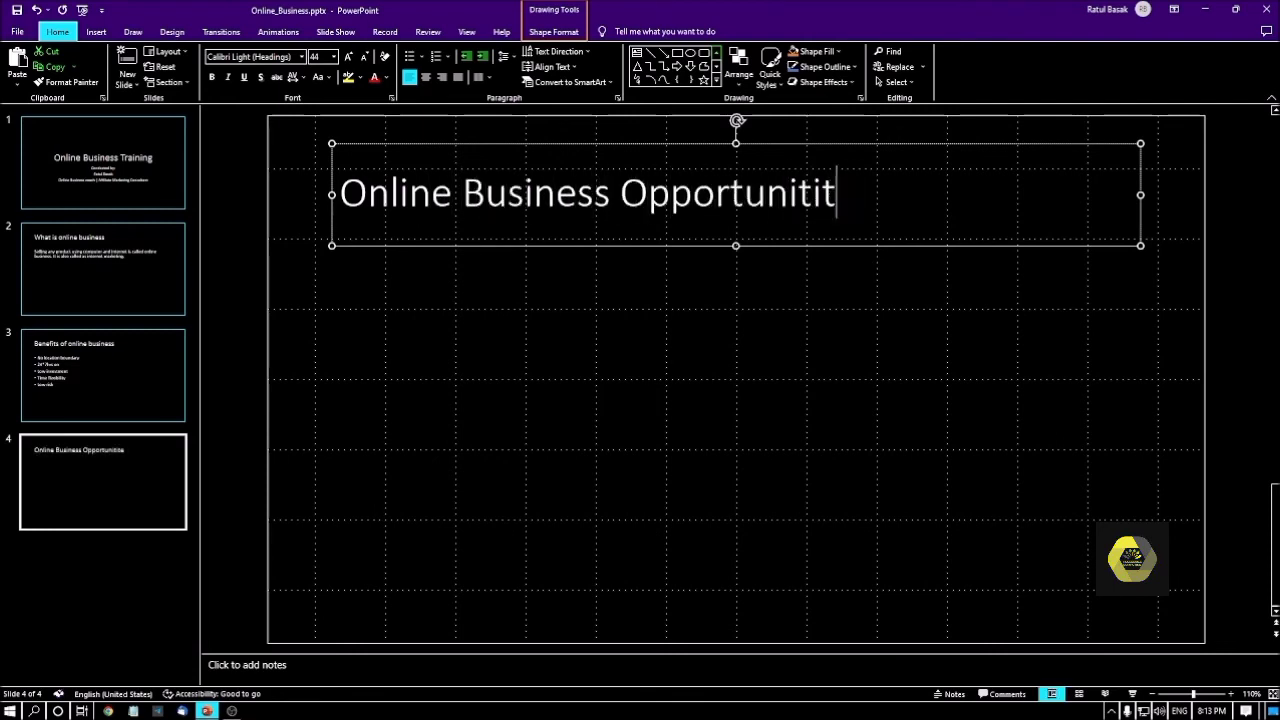
key(BackSpace)
key(BackSpace)
key(BackSpace)
key(BackSpace)
key(BackSpace)
key(BackSpace)
key(BackSpace)
key(BackSpace)
key(BackSpace)
key(BackSpace)
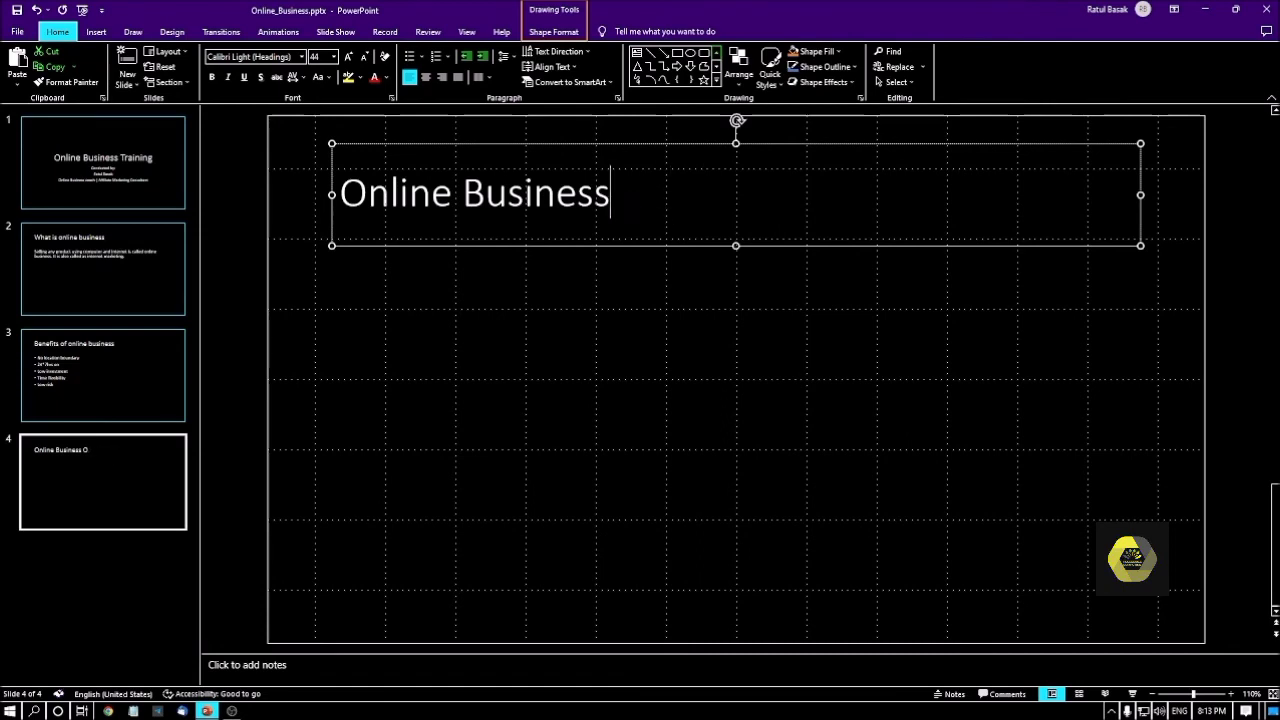
text(Opo)
key(BackSpace)
key(BackSpace)
key(BackSpace)
text(Opportunities)
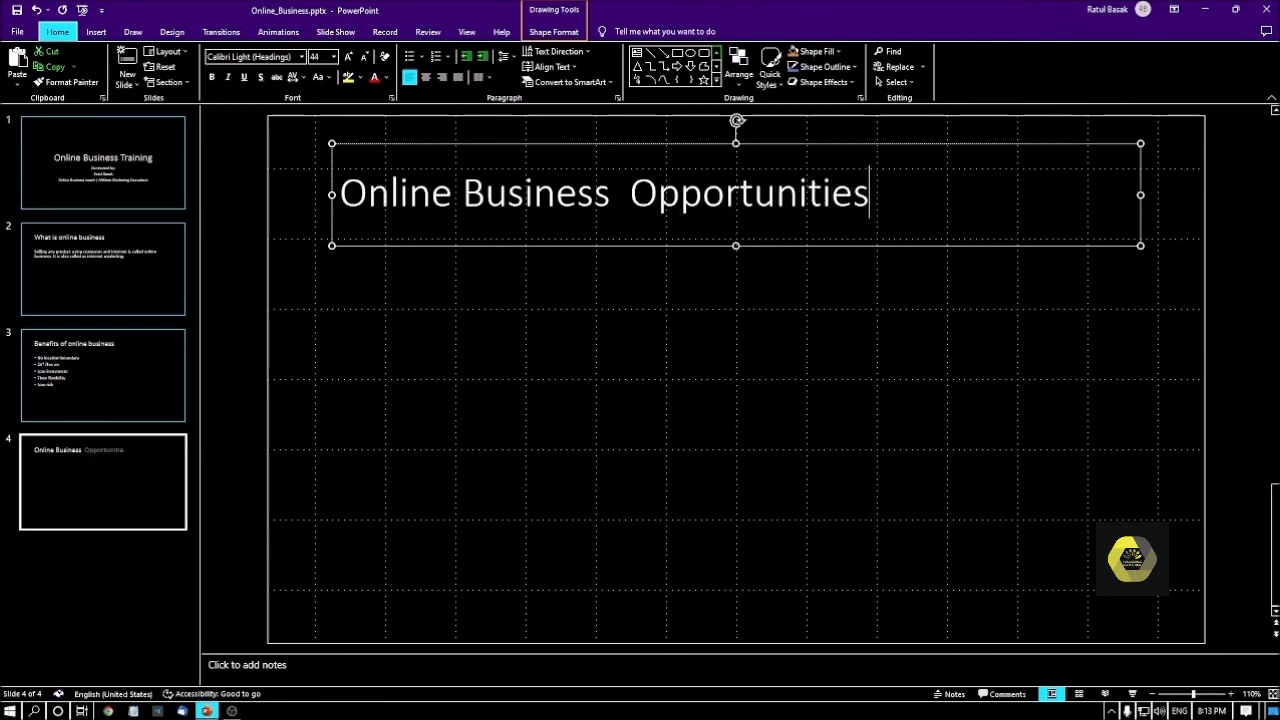
key(Escape)
key(Escape)
scroll(643, 364, up, 1)
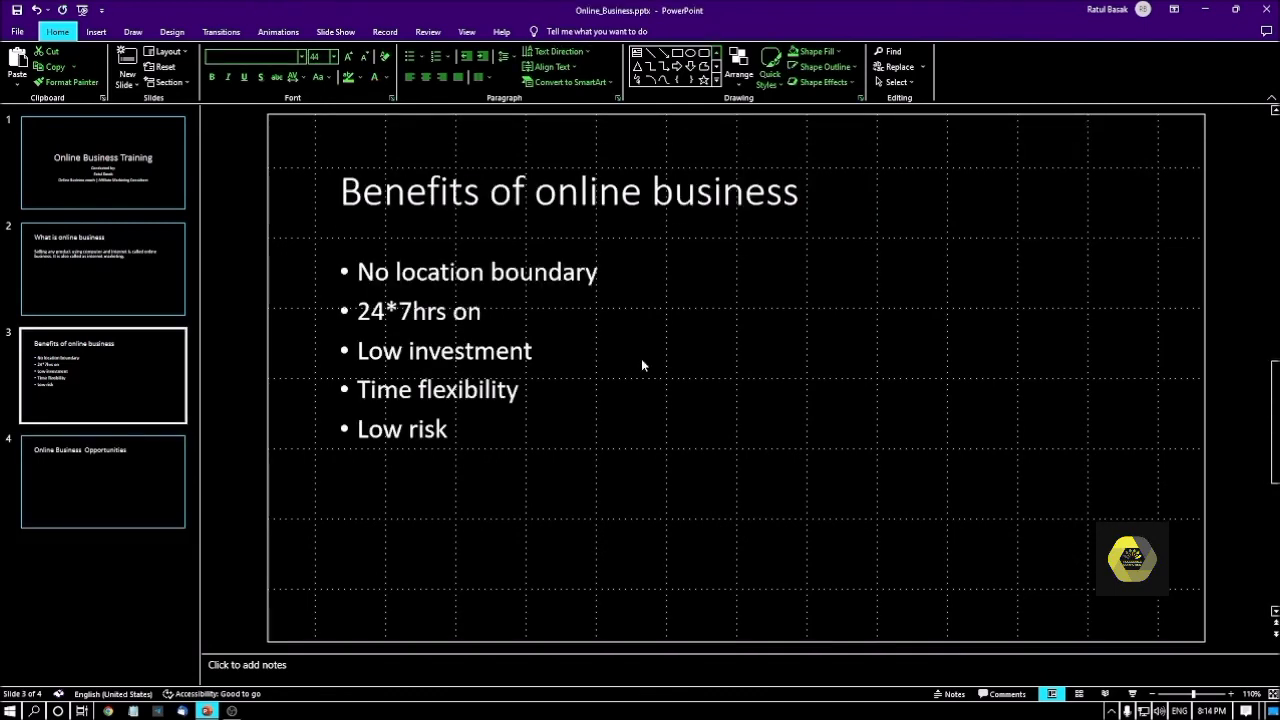
scroll(643, 364, down, 1)
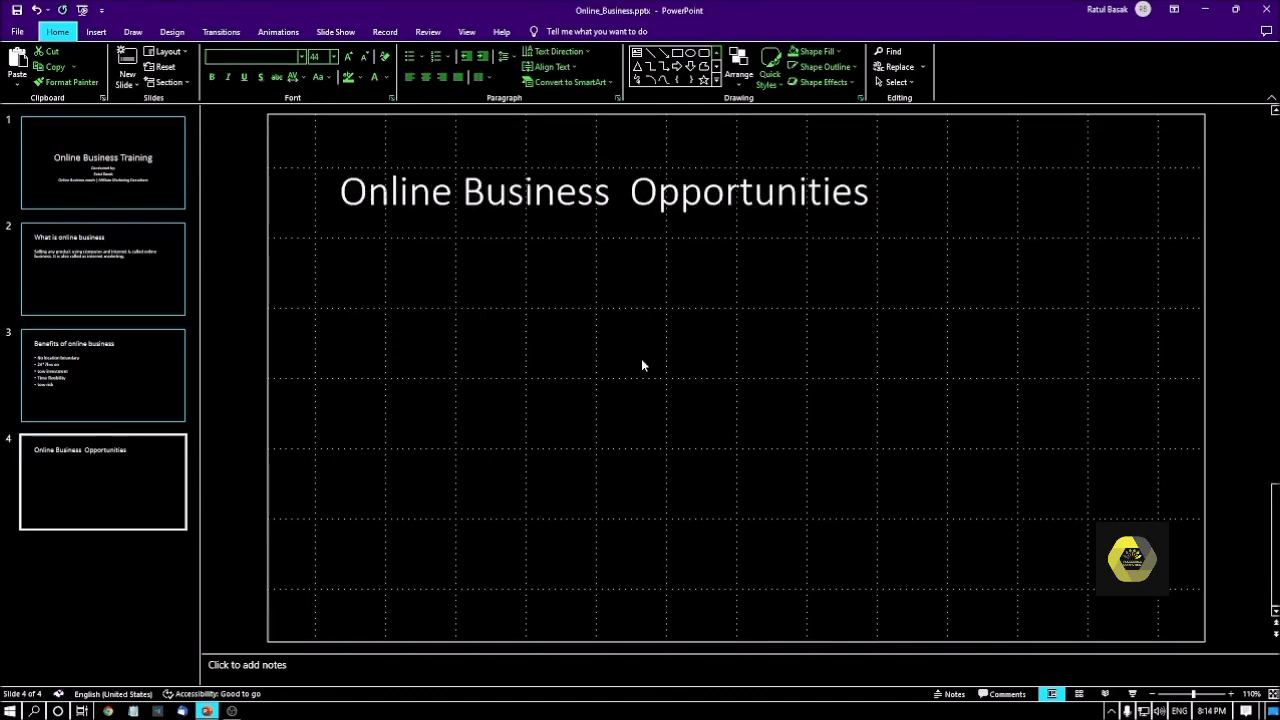